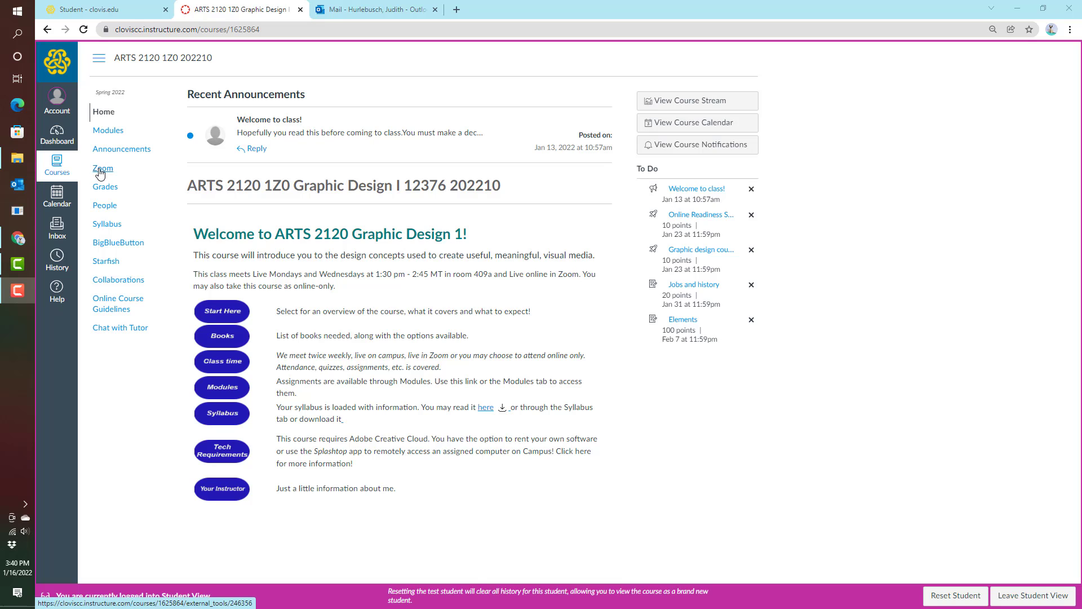
Open the course's Zoom page to view the upcoming recurring class meetings.
click(100, 170)
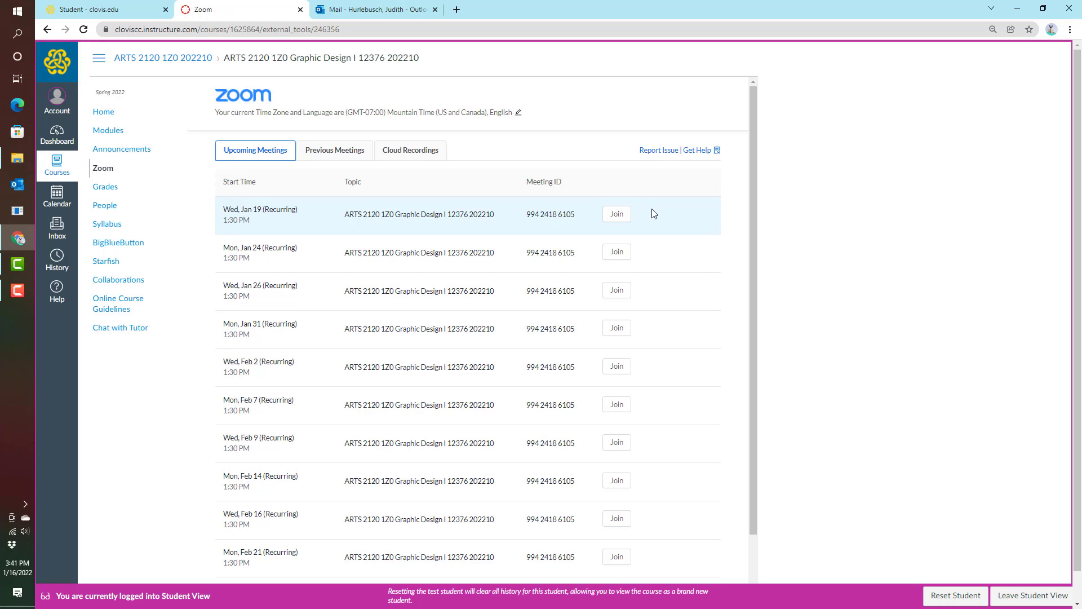
Switch to Cloud Recordings to confirm none exist on or before 2022-01-16.
click(407, 154)
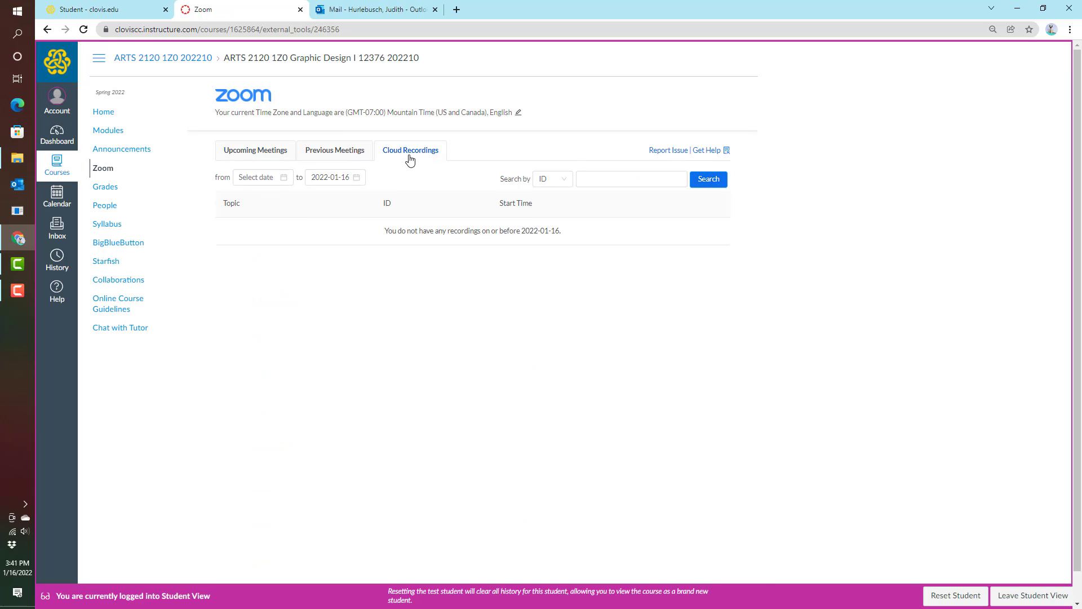